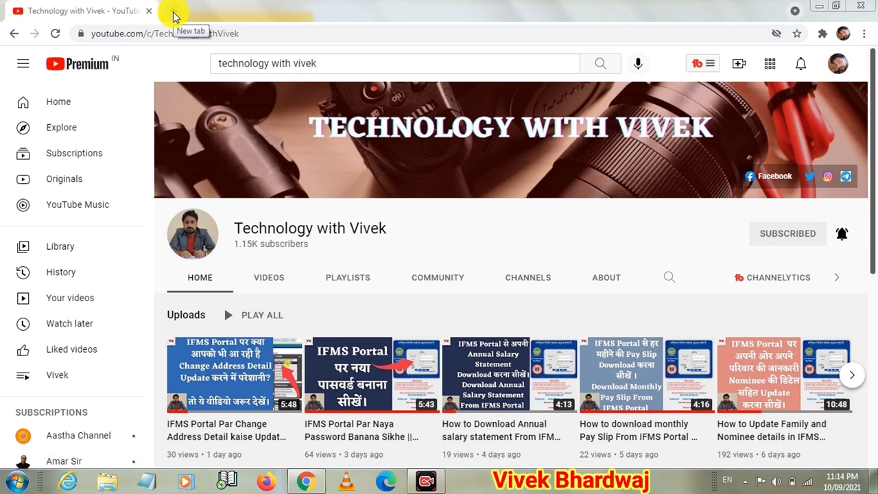
Search Google for "ifms login" in a new tab and open the "Pay Slip IFMS - Cyber Treasury" result.
{"action": "left_click", "coordinate": [170, 14]}
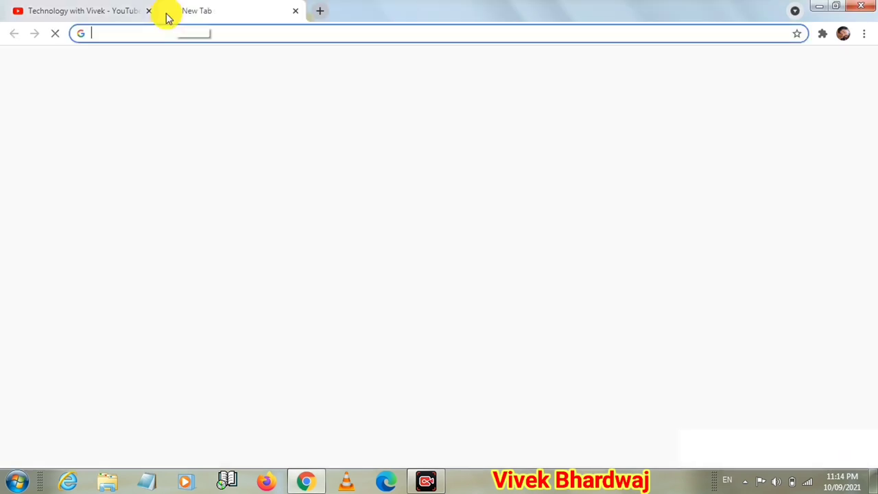
{"action": "left_click", "coordinate": [149, 11]}
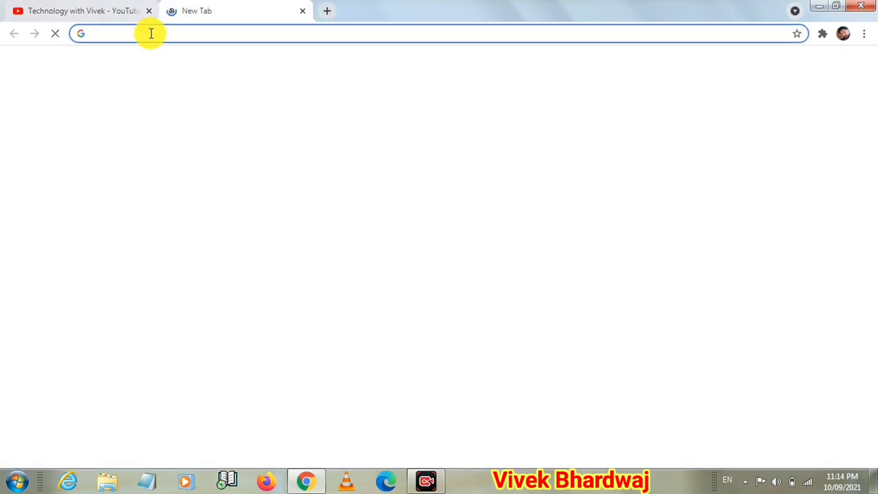
{"action": "left_click", "coordinate": [149, 33]}
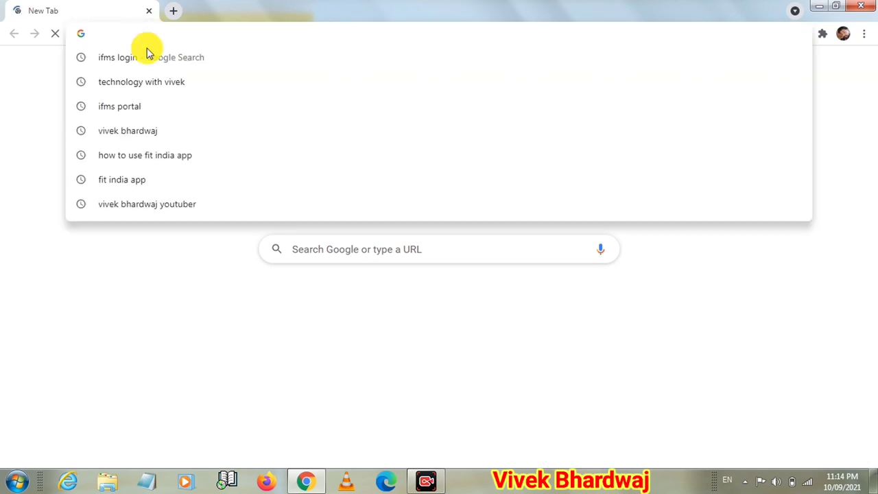
{"action": "left_click", "coordinate": [146, 59]}
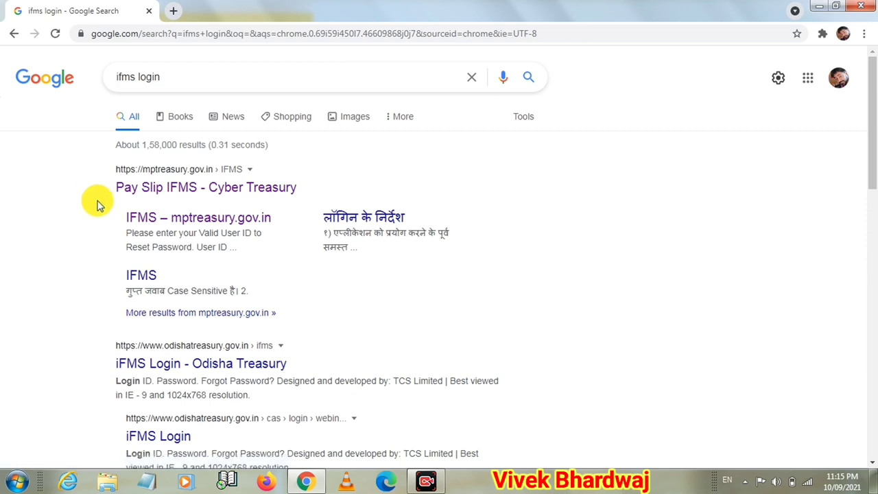
{"action": "left_click", "coordinate": [143, 194]}
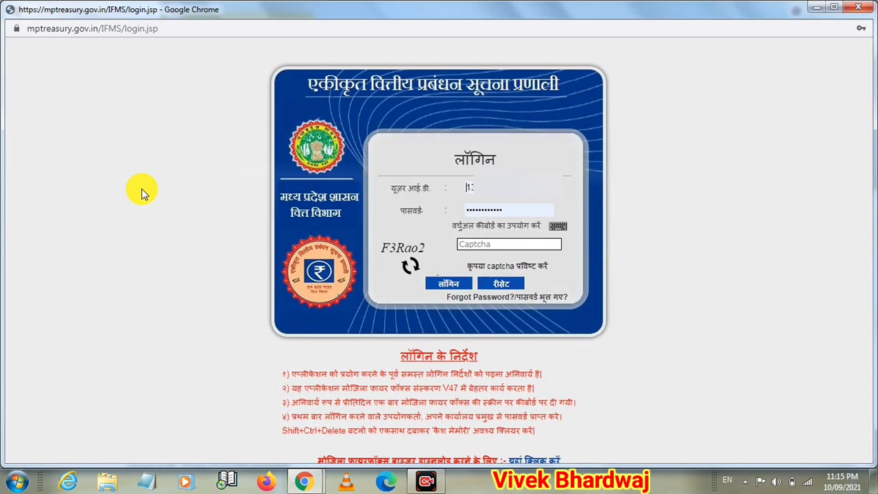
Enter the displayed captcha code and log in to the IFMS portal with the prefilled user ID and password.
{"action": "left_click", "coordinate": [472, 246]}
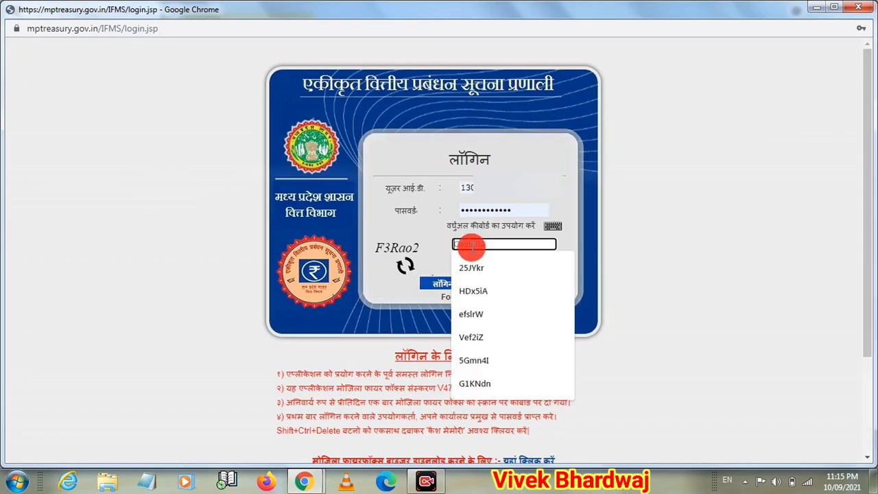
{"action": "type", "text": "F3"}
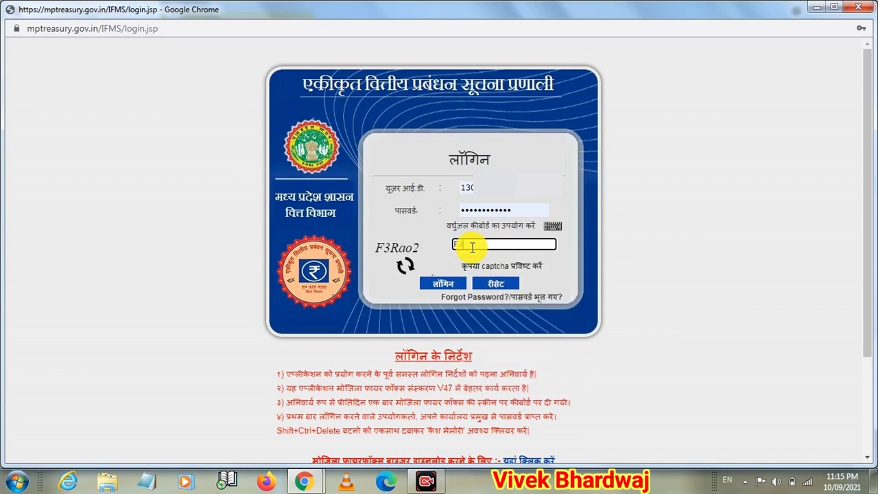
{"action": "type", "text": "Rao2"}
{"action": "left_click", "coordinate": [454, 282]}
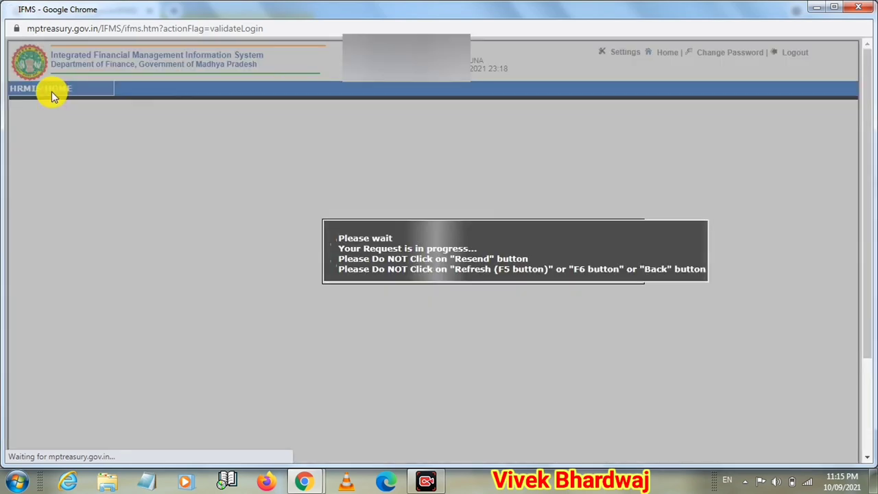
Go to ESS (Employee Self Service), open Family Details under E-Profile, and view the approved requests.
{"action": "mouse_move", "coordinate": [54, 93]}
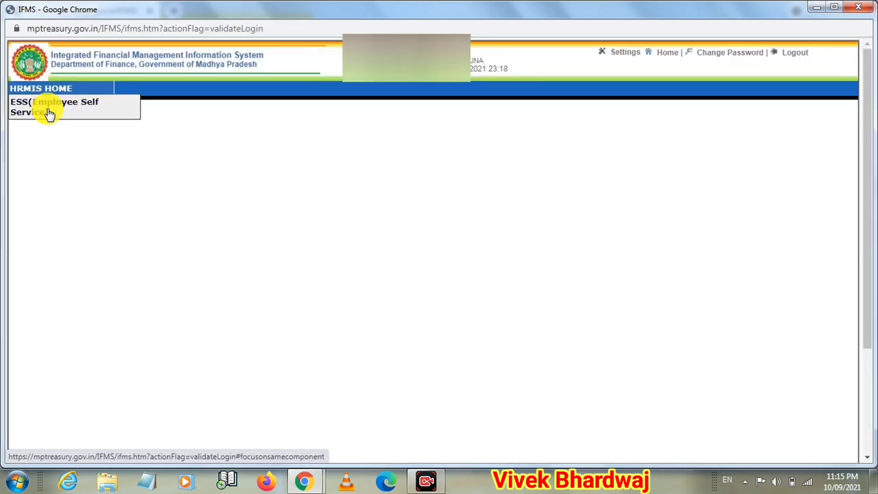
{"action": "left_click", "coordinate": [49, 113]}
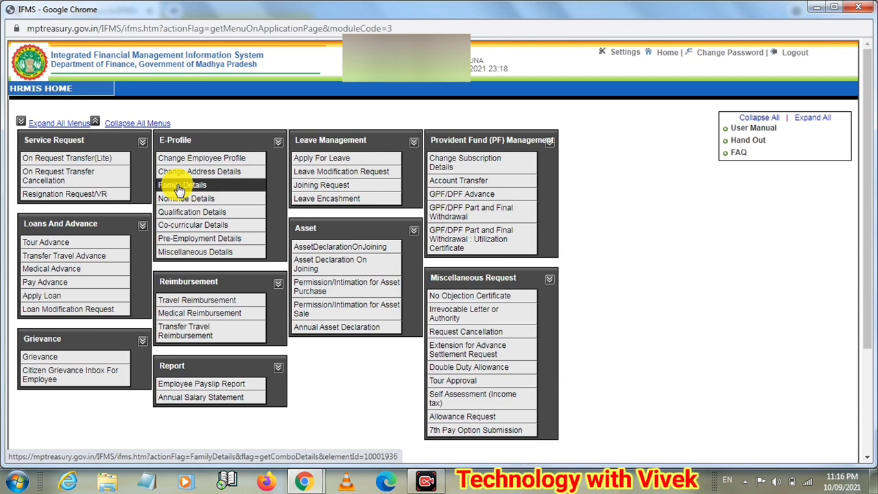
{"action": "left_click", "coordinate": [177, 187]}
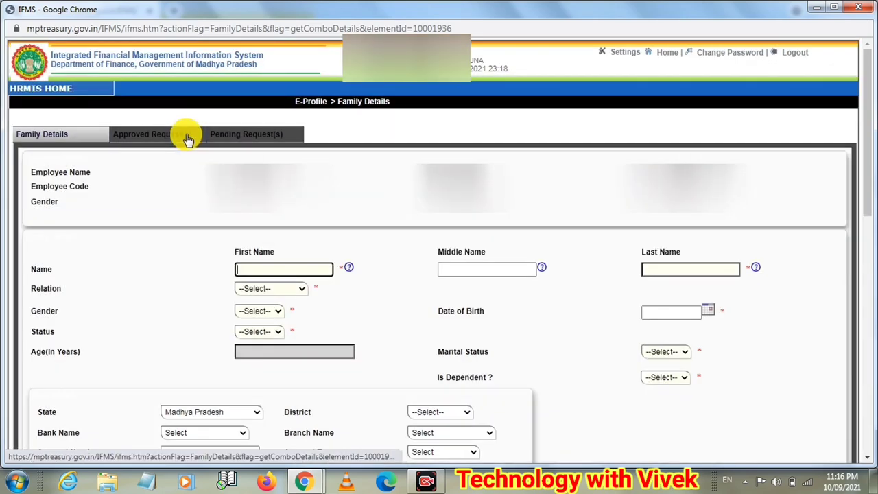
{"action": "left_click", "coordinate": [186, 138]}
{"action": "left_click", "coordinate": [186, 135]}
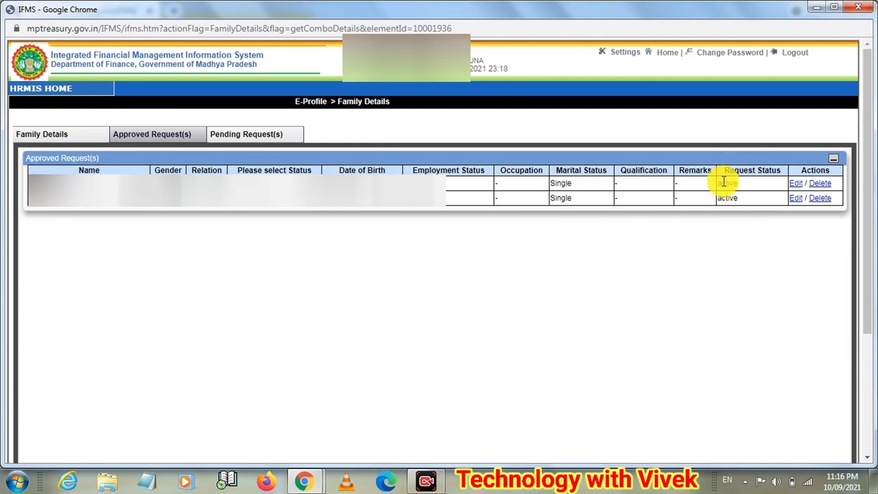
Open Nominee Details under E-Profile in Employee Self Service and submit the nominee type Family Pension.
{"action": "mouse_move", "coordinate": [82, 88]}
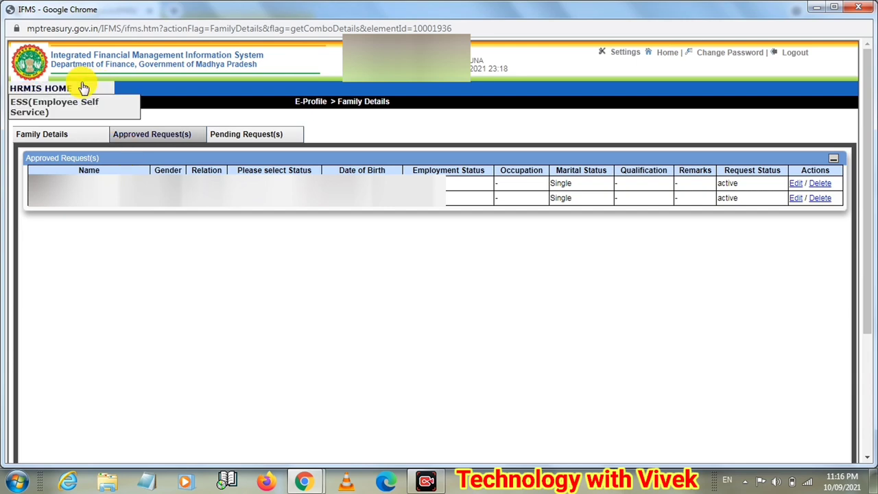
{"action": "left_click", "coordinate": [79, 108]}
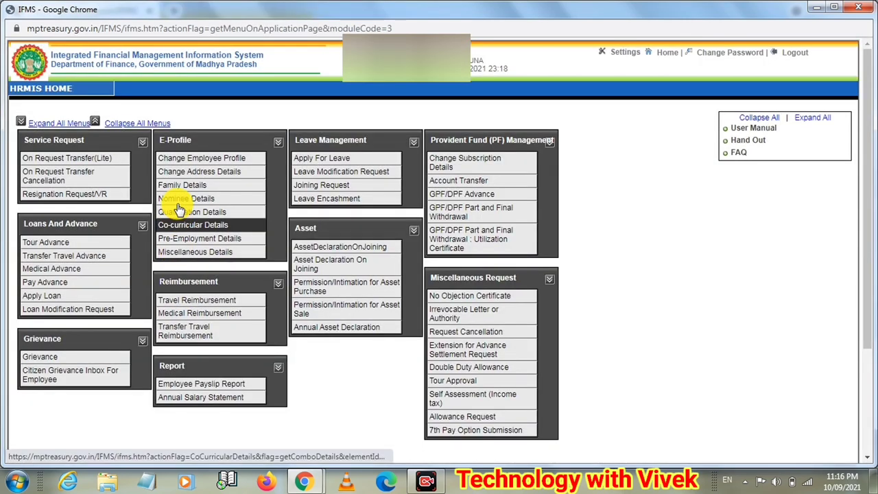
{"action": "left_click", "coordinate": [179, 201]}
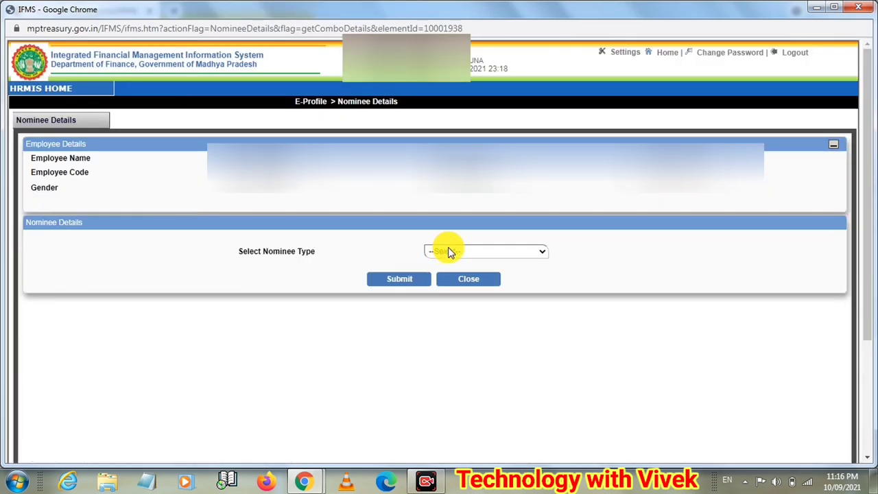
{"action": "left_click", "coordinate": [450, 253]}
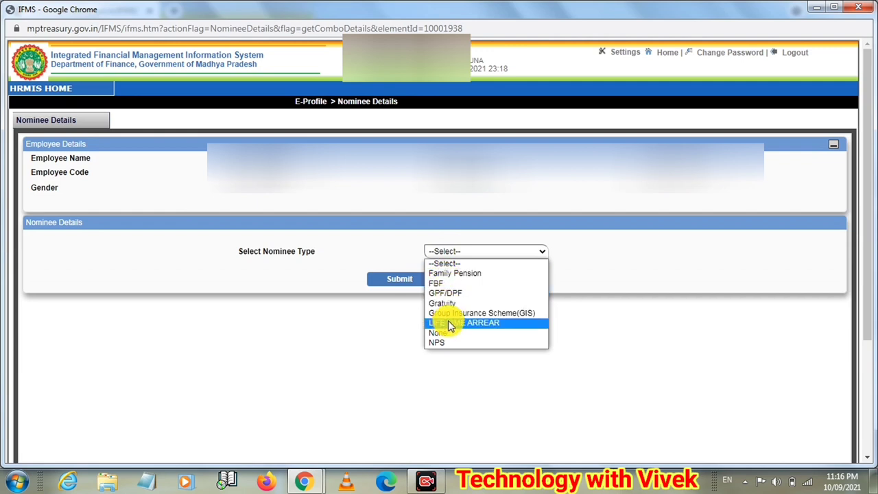
{"action": "left_click", "coordinate": [444, 276]}
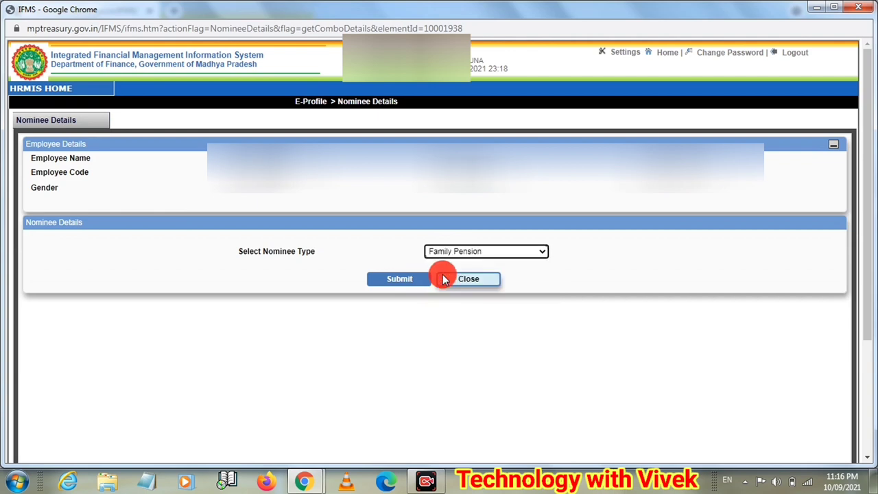
{"action": "left_click", "coordinate": [401, 280]}
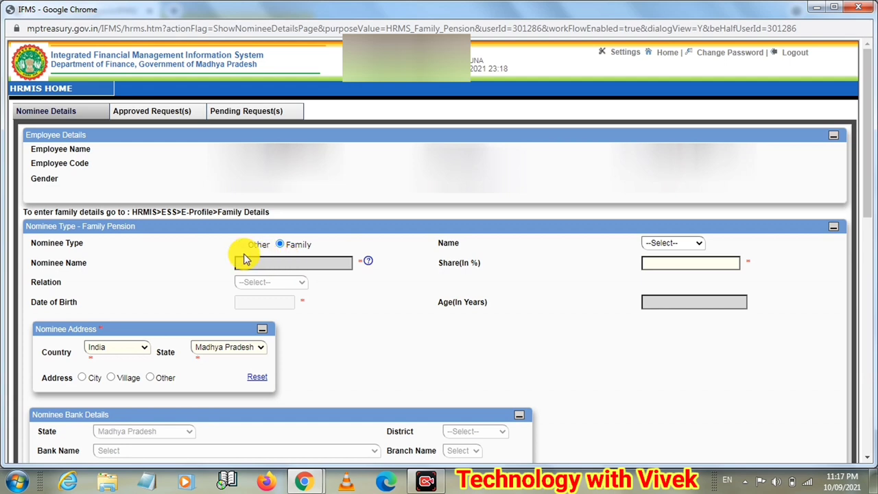
Try to select a family member as the Family Pension nominee, and dismiss the bank details alert.
{"action": "left_click", "coordinate": [668, 247]}
{"action": "left_click", "coordinate": [668, 245]}
{"action": "left_click", "coordinate": [331, 260]}
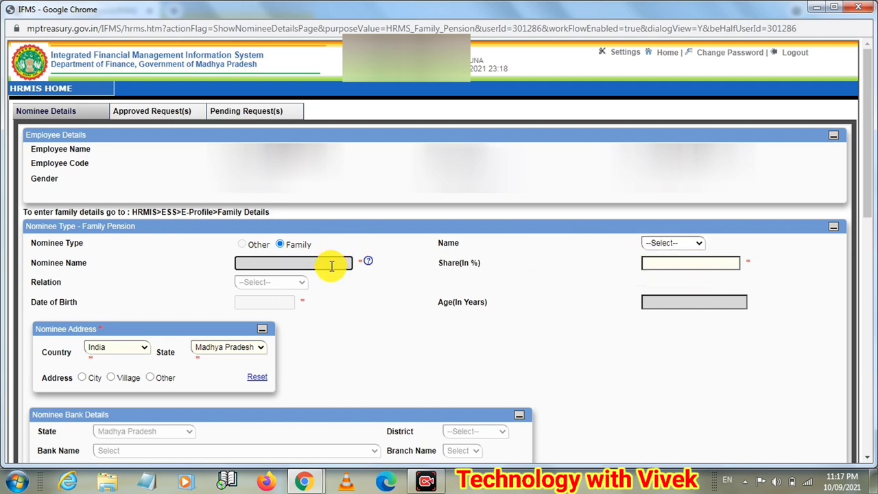
{"action": "left_click", "coordinate": [329, 265]}
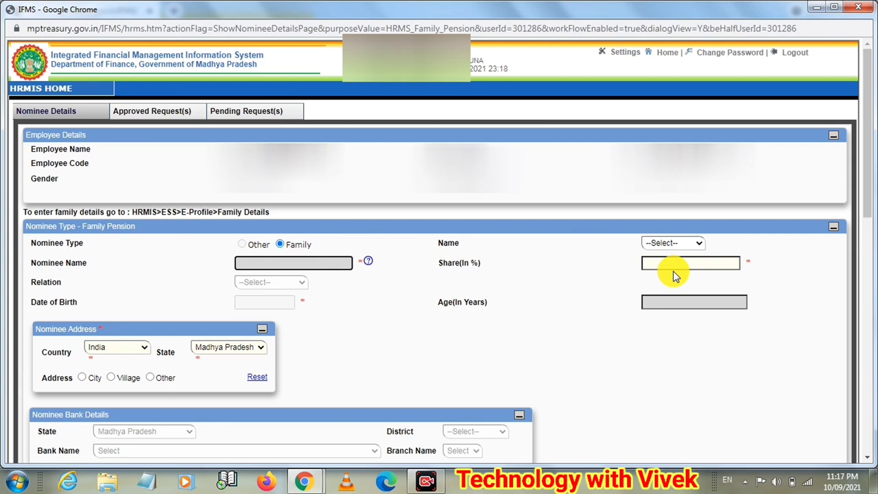
{"action": "left_click", "coordinate": [301, 285]}
{"action": "left_click", "coordinate": [661, 243]}
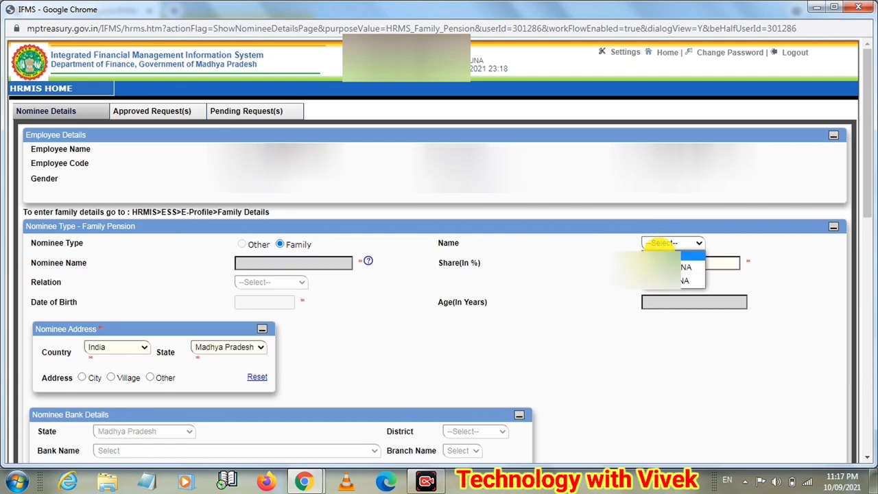
{"action": "left_click", "coordinate": [686, 281]}
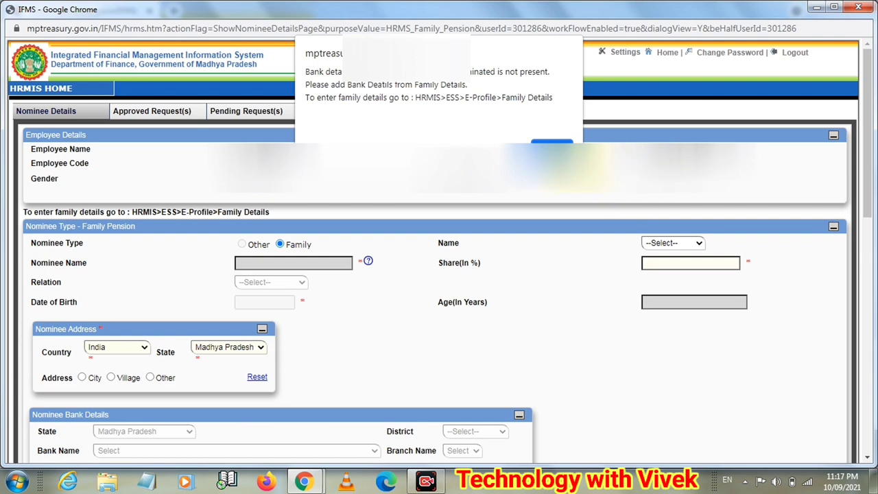
{"action": "left_click", "coordinate": [561, 143]}
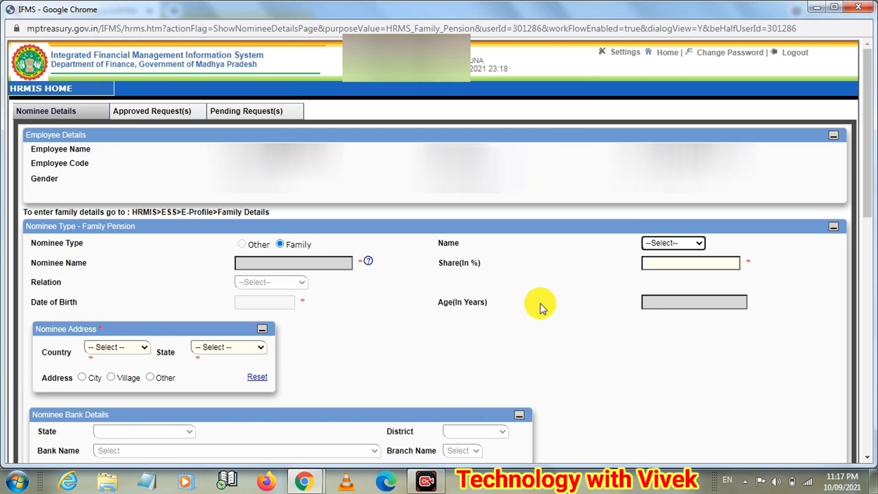
Review the Family Pension nomination form's address, bank details, invalid nomination, predeceasing nominee, valid documents and attachment sections.
{"action": "left_click_drag", "start_coordinate": [871, 155], "coordinate": [869, 196]}
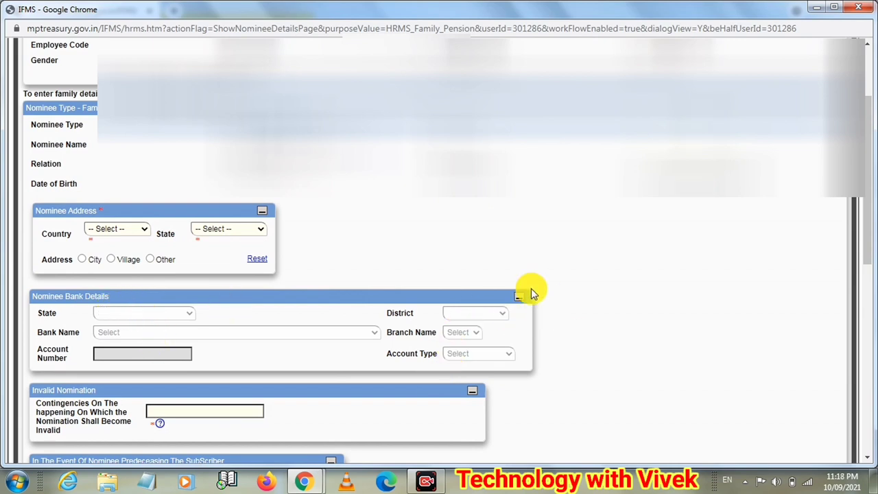
{"action": "left_click_drag", "start_coordinate": [864, 219], "coordinate": [870, 281]}
{"action": "scroll", "coordinate": [870, 290], "scroll_direction": "down", "scroll_amount": 1}
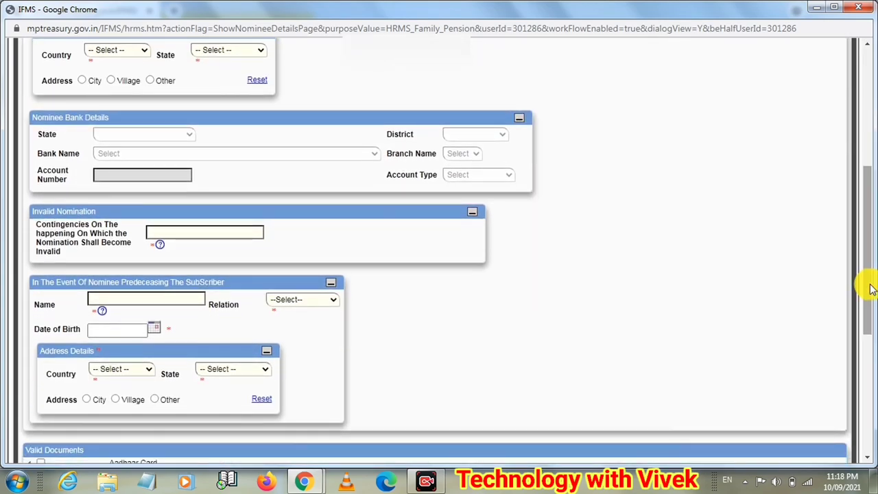
{"action": "left_click_drag", "start_coordinate": [870, 290], "coordinate": [869, 359]}
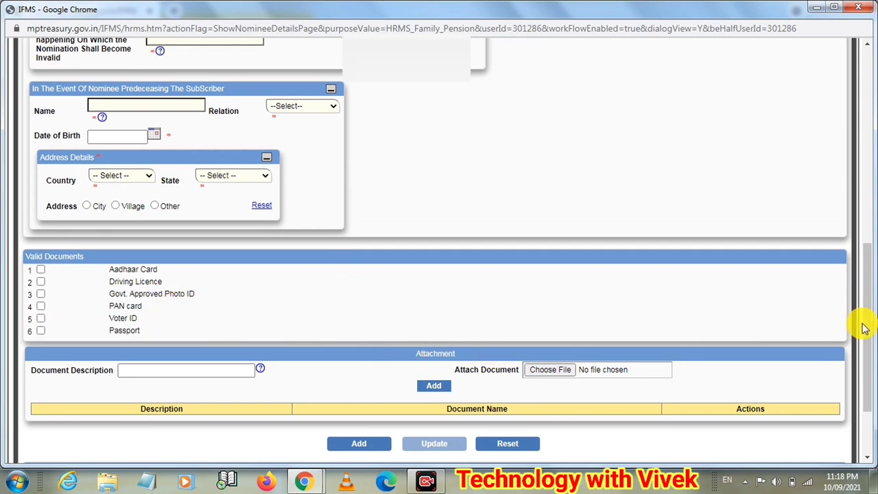
{"action": "left_click_drag", "start_coordinate": [870, 330], "coordinate": [872, 365]}
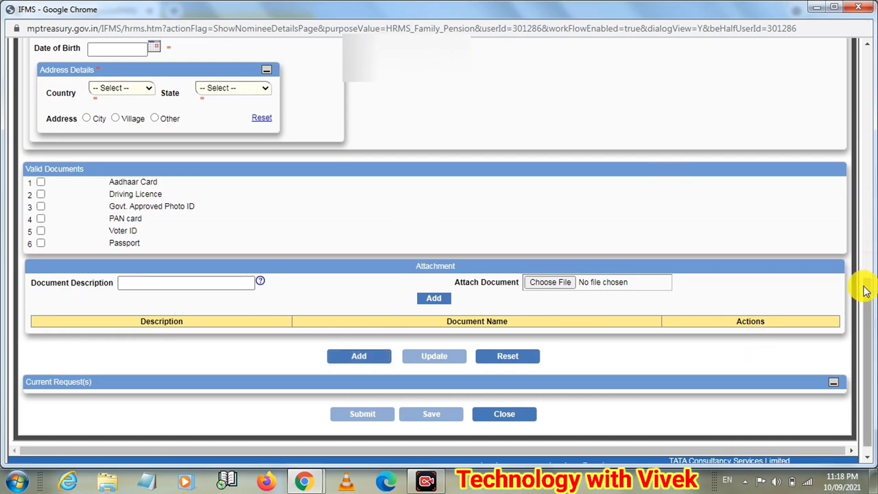
{"action": "left_click_drag", "start_coordinate": [870, 254], "coordinate": [860, 48]}
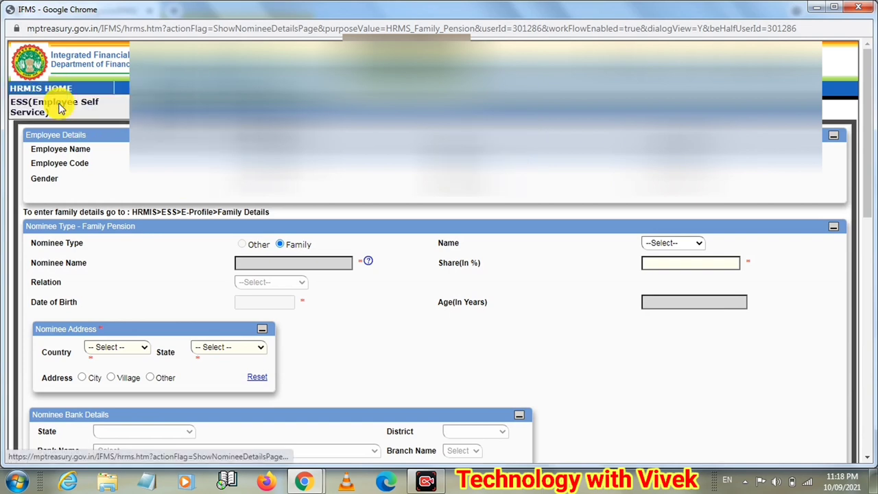
Reopen Nominee Details from Employee Self Service and submit the nominee type GPF/DPF.
{"action": "left_click", "coordinate": [59, 108]}
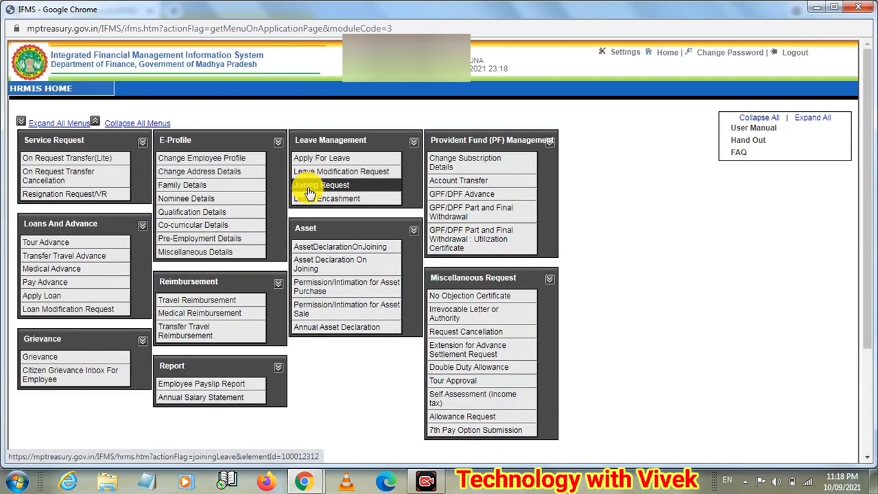
{"action": "left_click", "coordinate": [196, 200]}
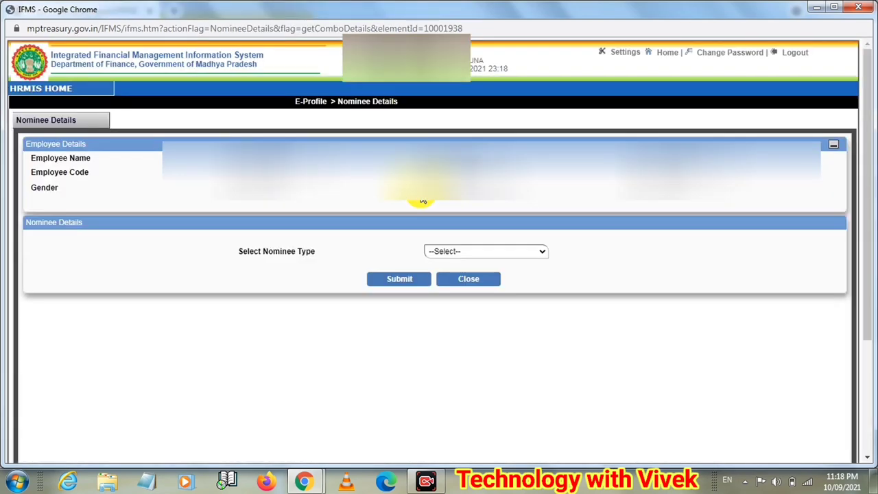
{"action": "left_click", "coordinate": [447, 250]}
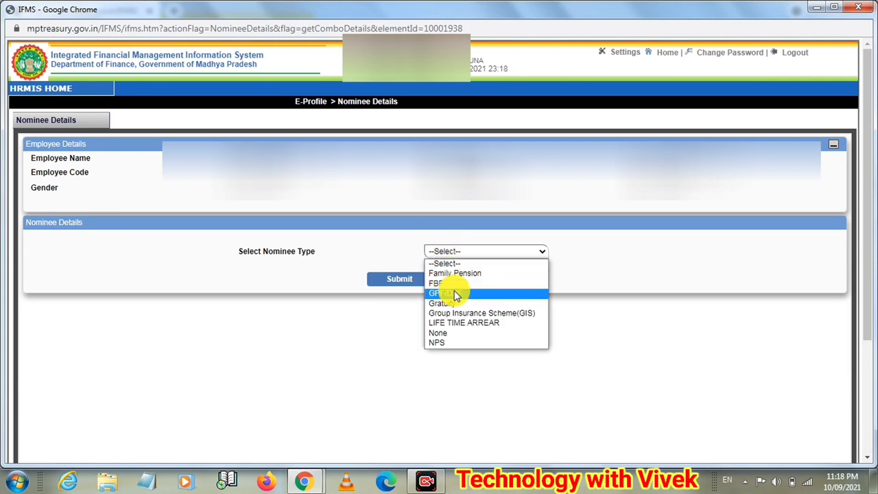
{"action": "left_click", "coordinate": [456, 294]}
{"action": "left_click", "coordinate": [402, 281]}
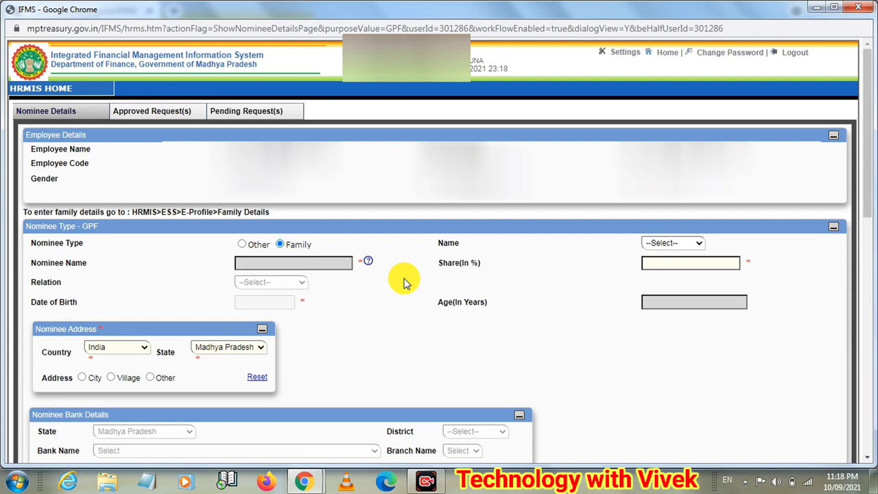
Leave the GPF nomination form and return to the ESS (Employee Self Service) page.
{"action": "mouse_move", "coordinate": [78, 99]}
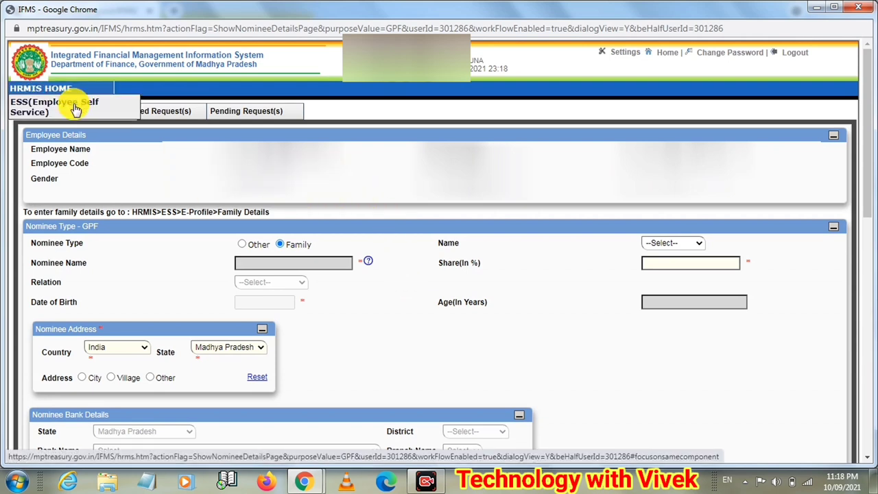
{"action": "left_click", "coordinate": [76, 107]}
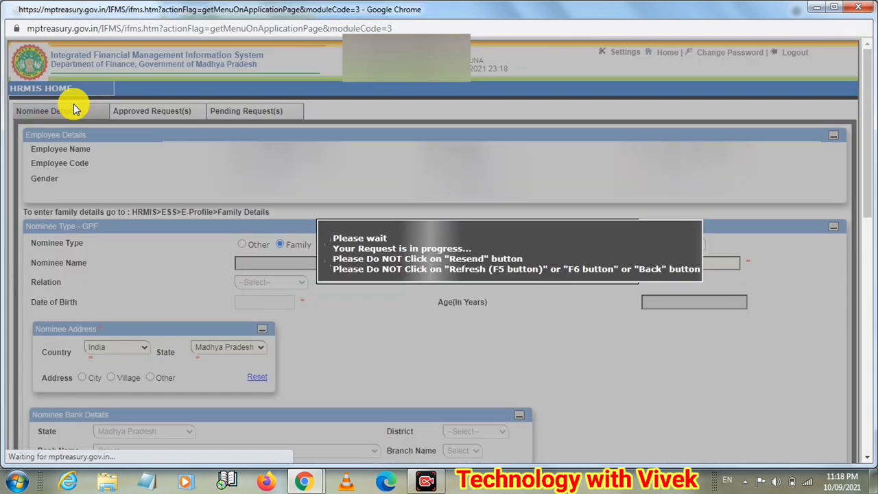